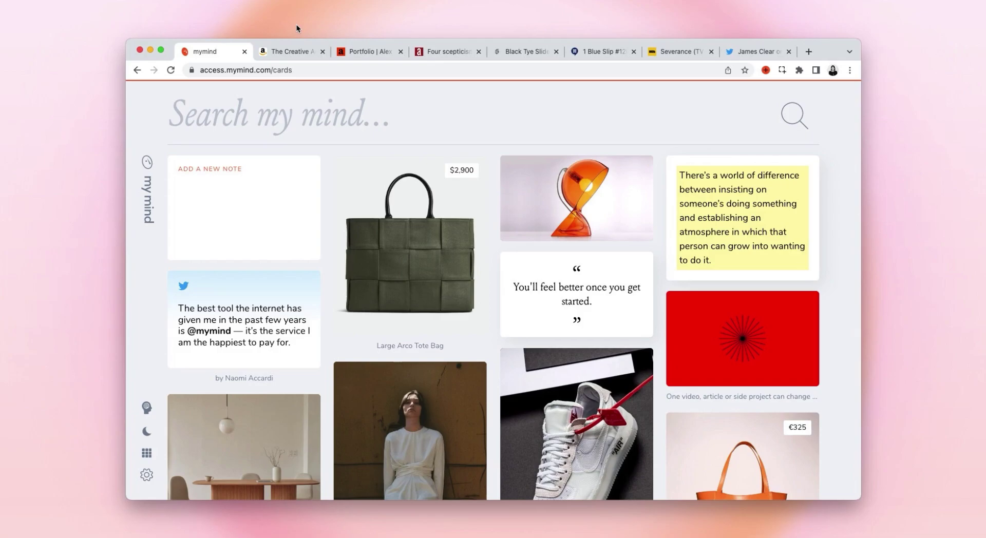
Save The Creative Act book, the designer portfolio and the Four scepticisms essay to mymind.
left_click(301, 54)
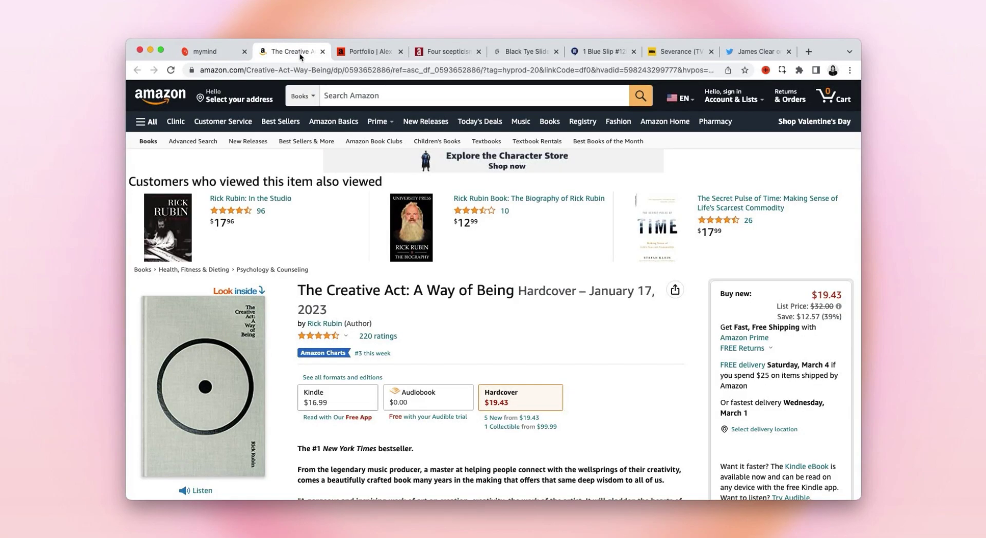
left_click(765, 70)
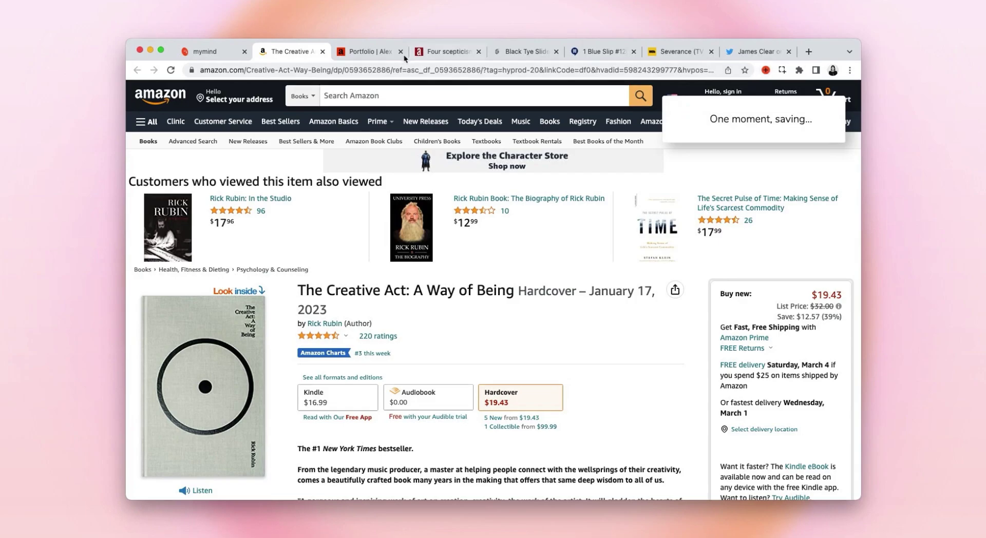
left_click(389, 51)
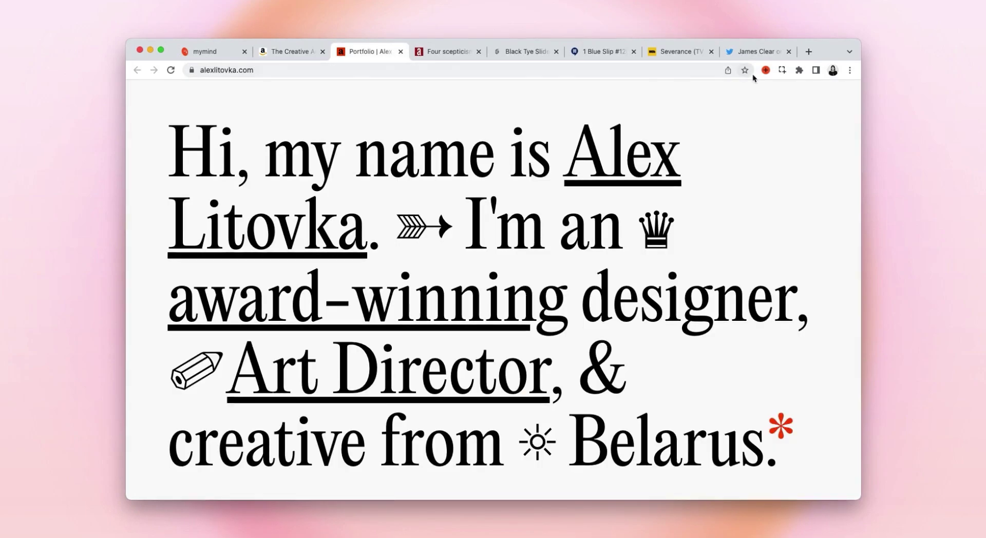
left_click(766, 72)
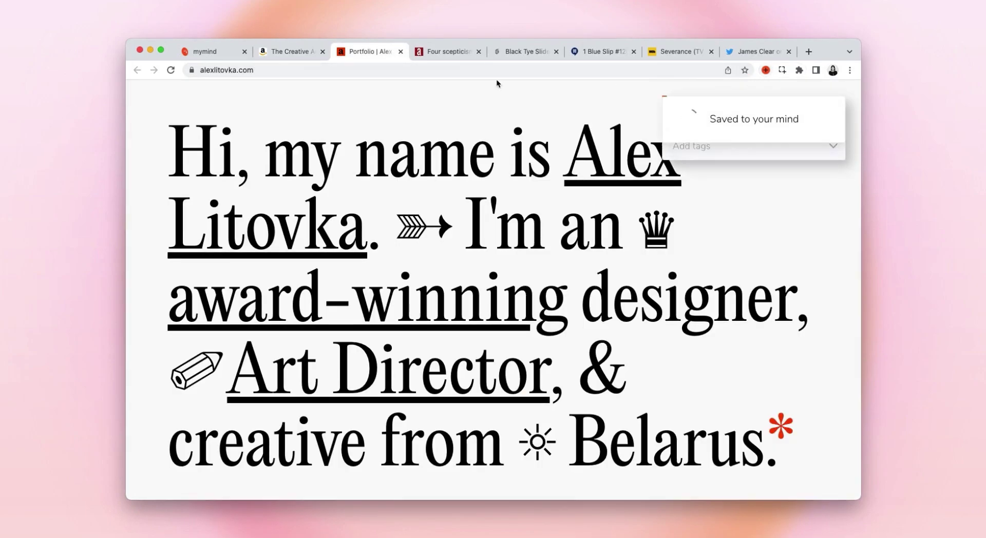
left_click(440, 51)
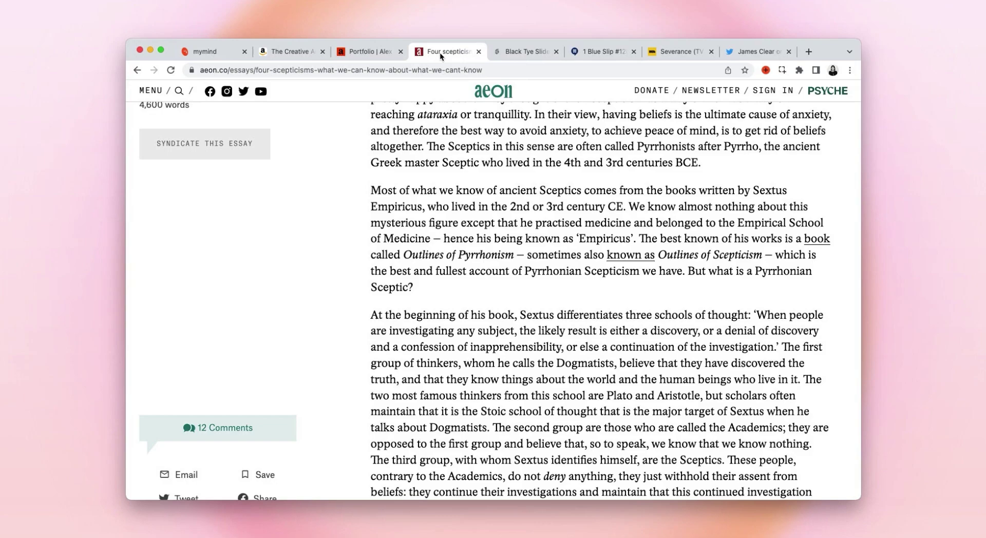
left_click(766, 72)
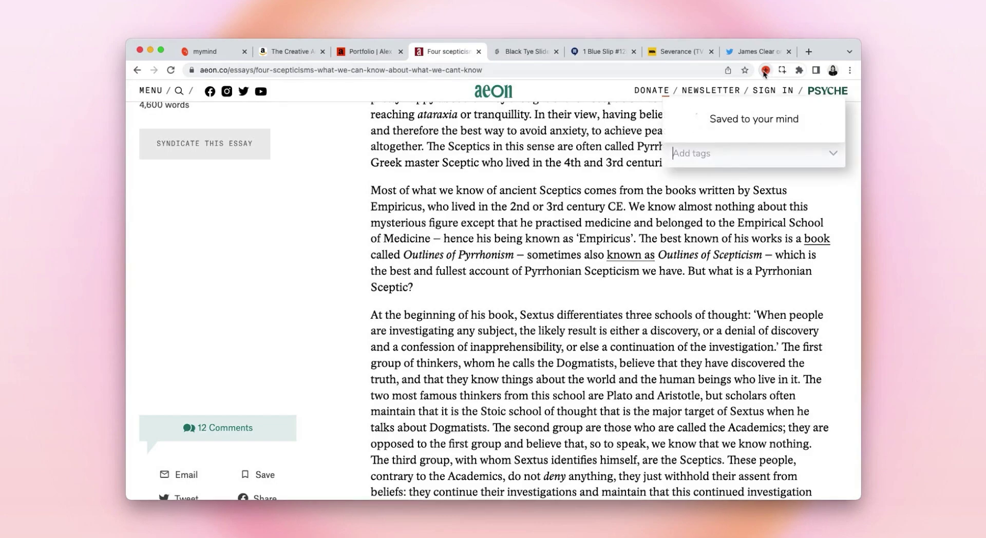
Save the Tye Slide, Black sandal page to mymind with the tag 'gift'.
left_click(535, 54)
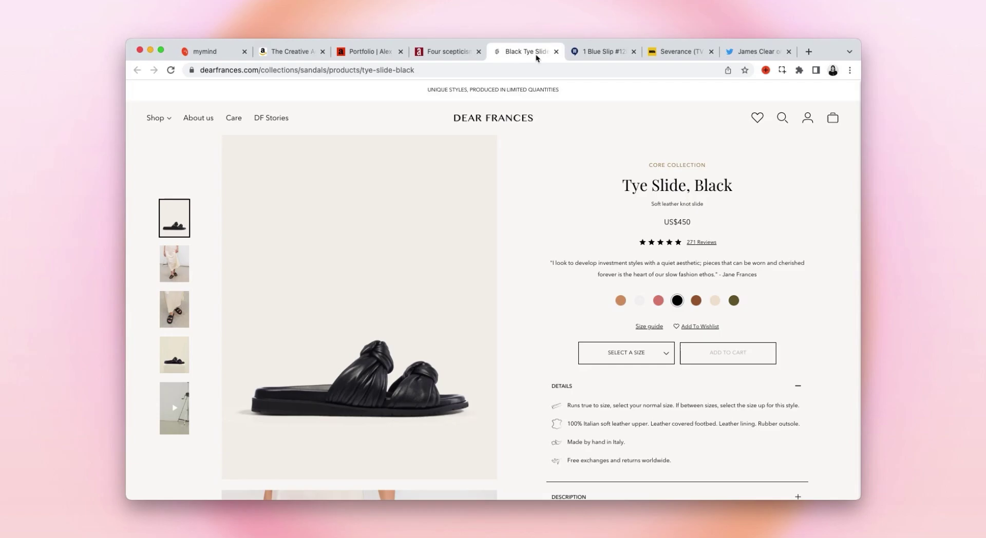
left_click(766, 70)
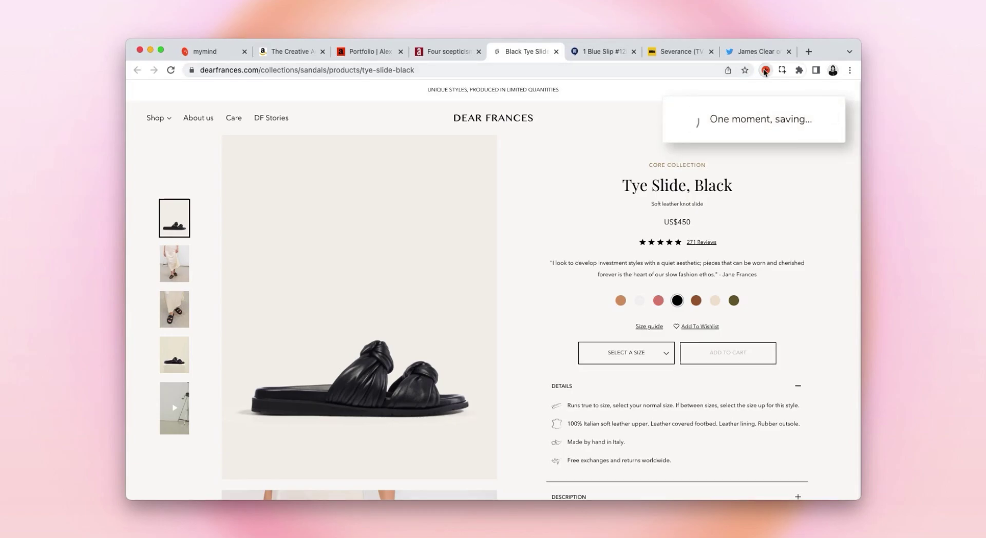
type("gift")
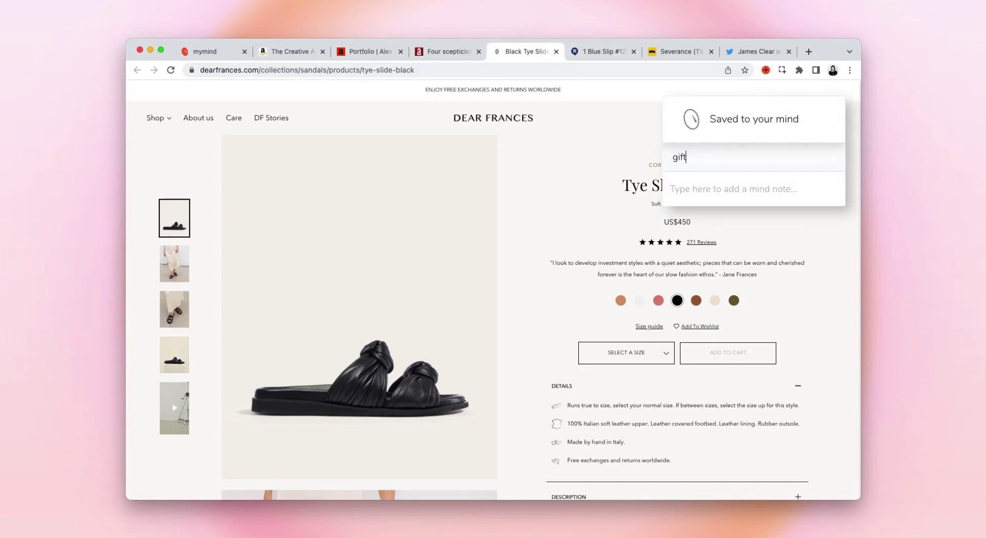
key("Return")
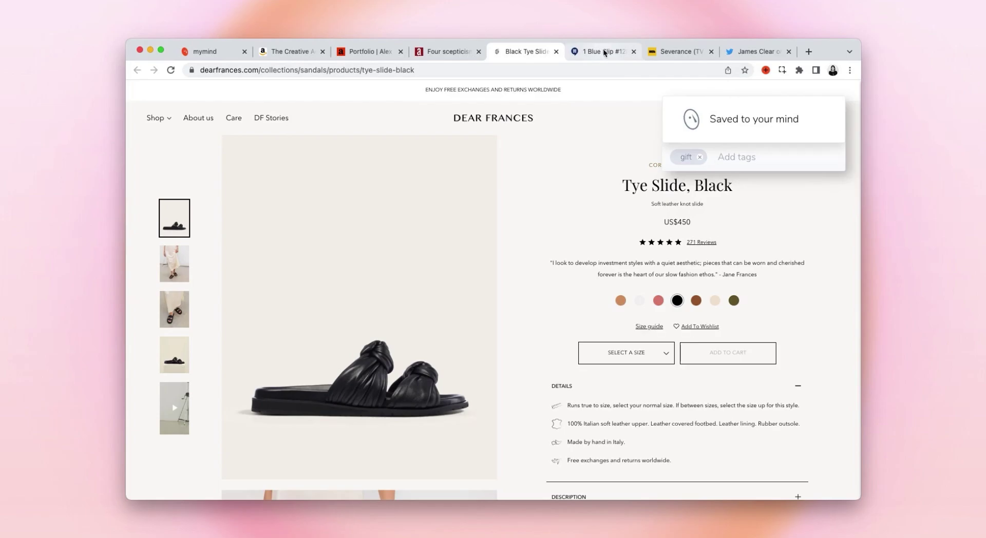
Save the 1 Blue Slip #12H rental listing and the Severance page to mymind.
left_click(605, 51)
left_click(765, 71)
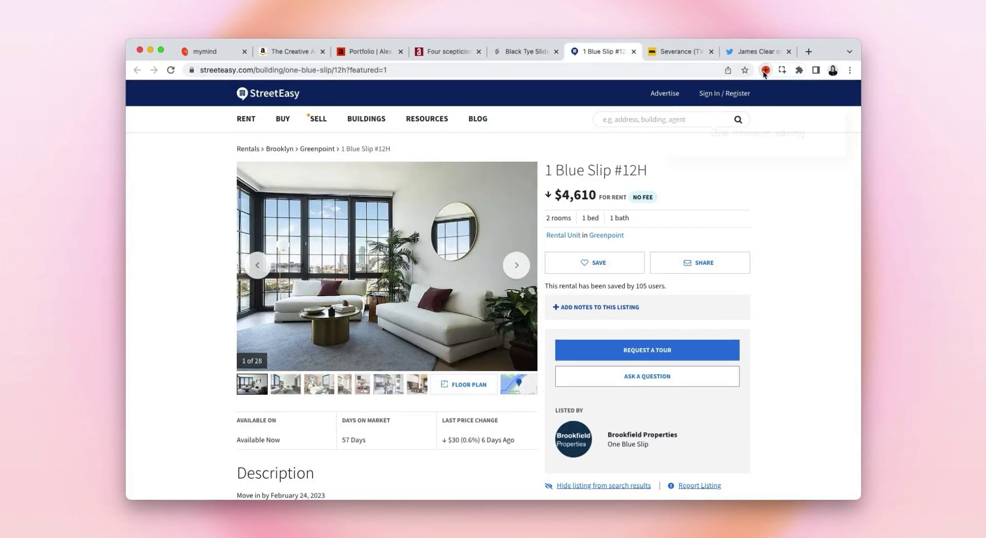
left_click(670, 54)
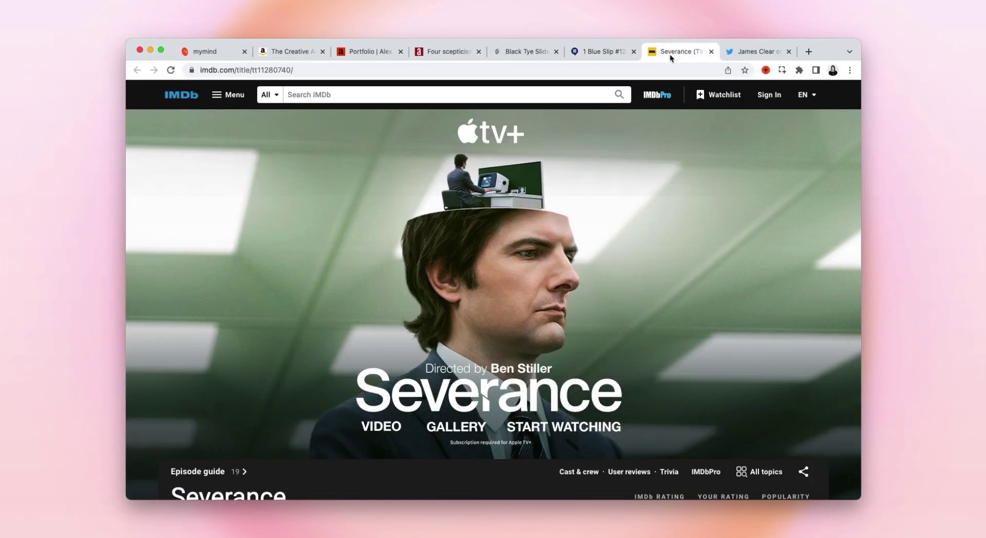
left_click(765, 70)
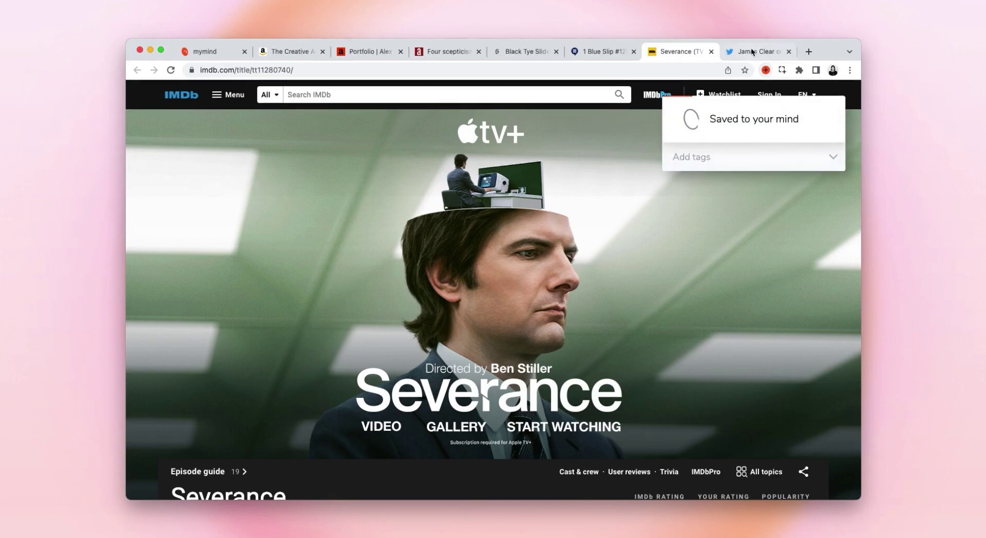
left_click(752, 51)
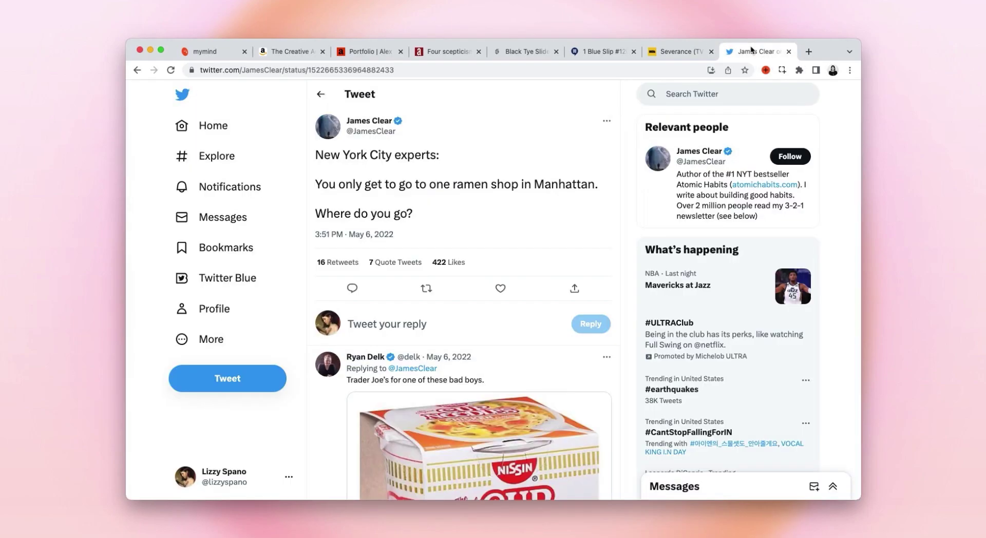
Save the New York ramen-shop tweet to mymind, then go back to the card board.
left_click(766, 70)
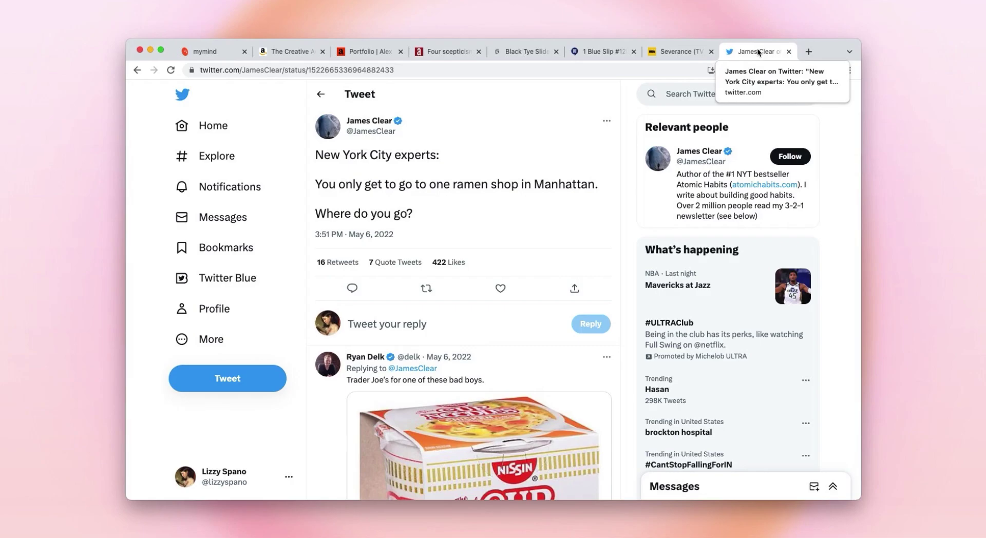
left_click(224, 53)
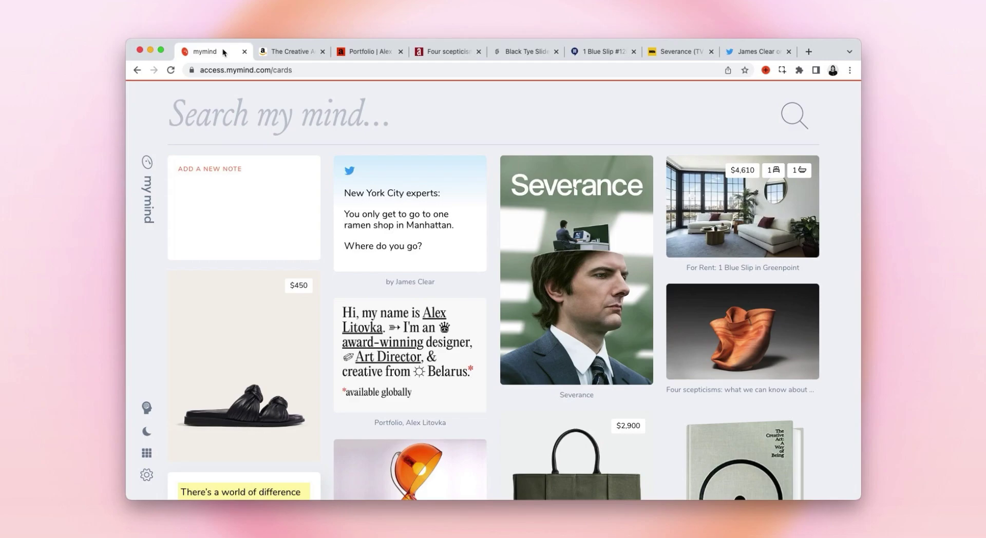
left_click(414, 117)
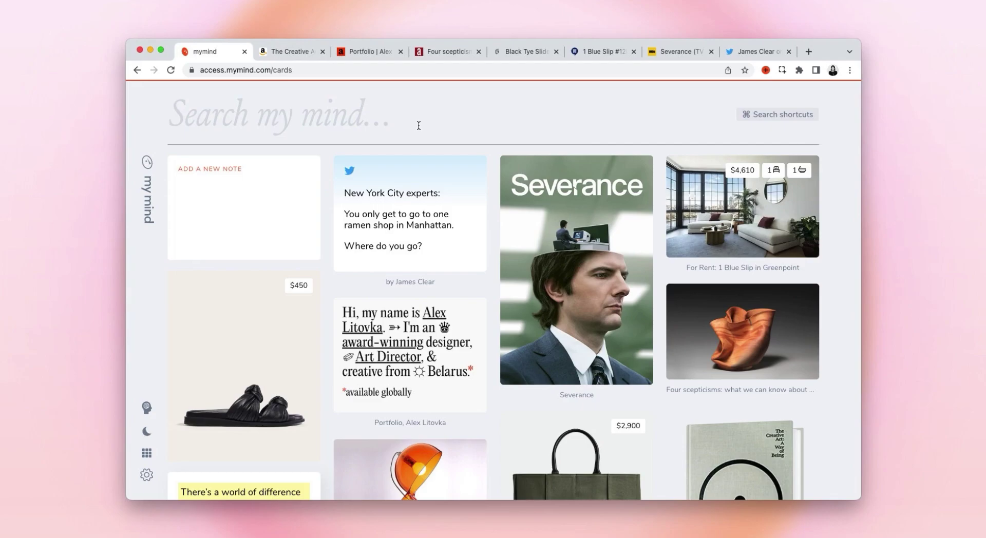
scroll(733, 376, "down", 3)
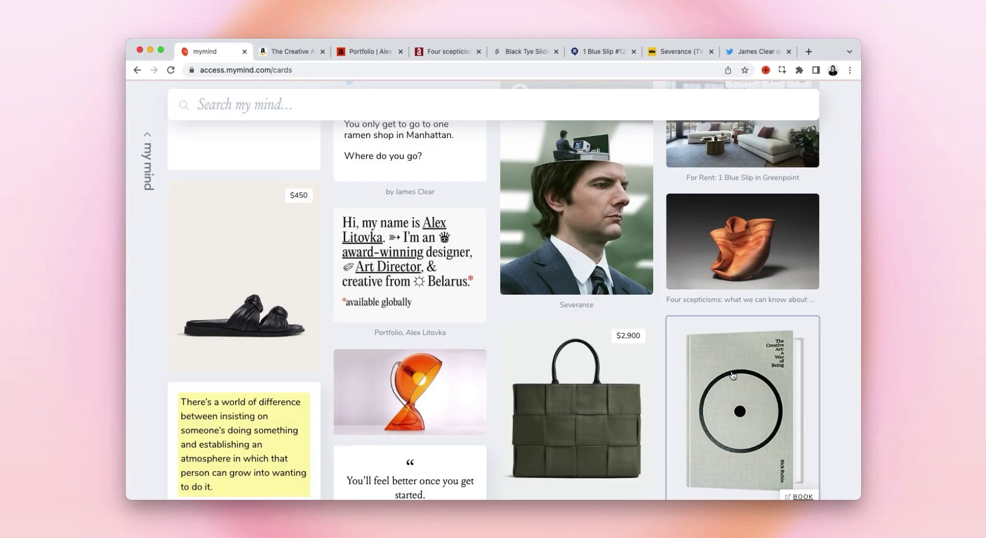
left_click(734, 376)
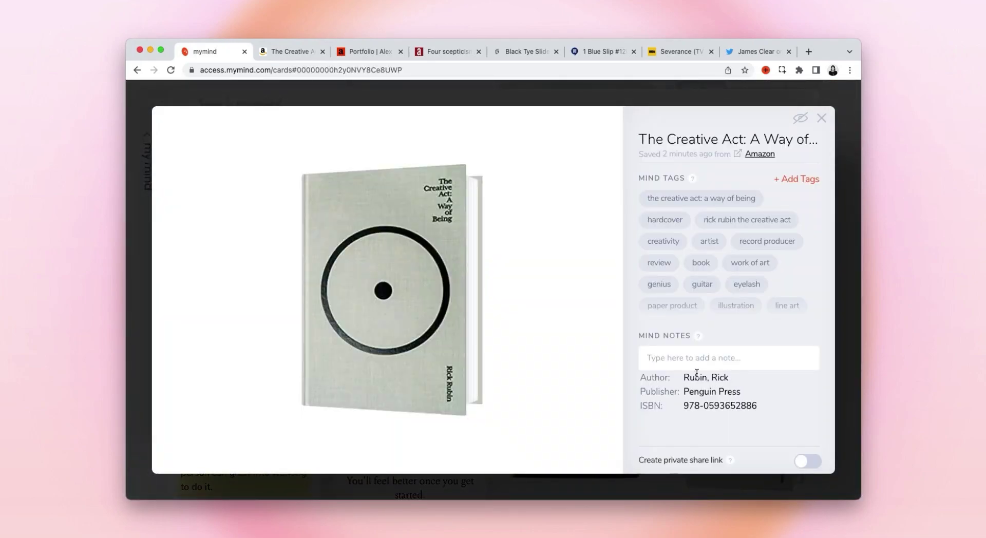
left_click(822, 118)
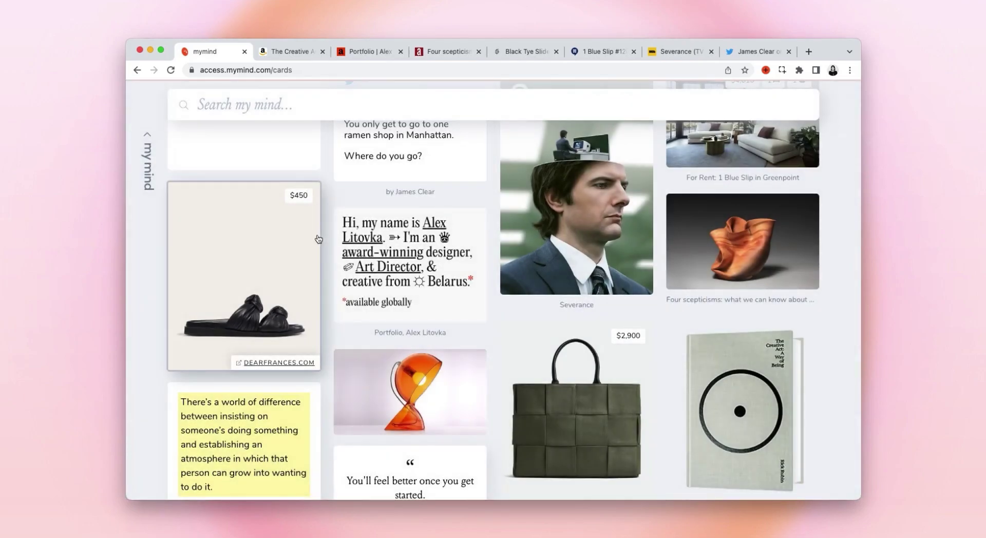
left_click(301, 206)
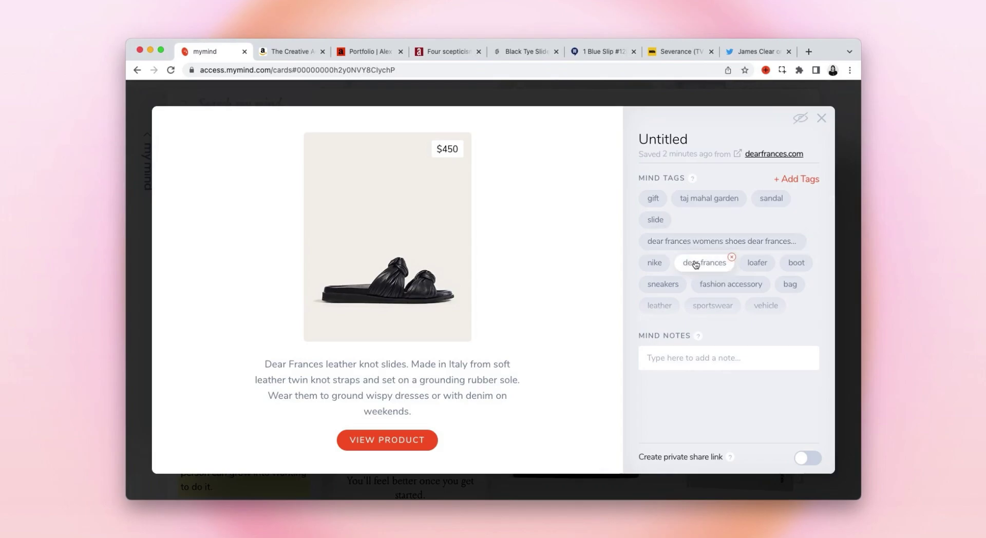
left_click(823, 119)
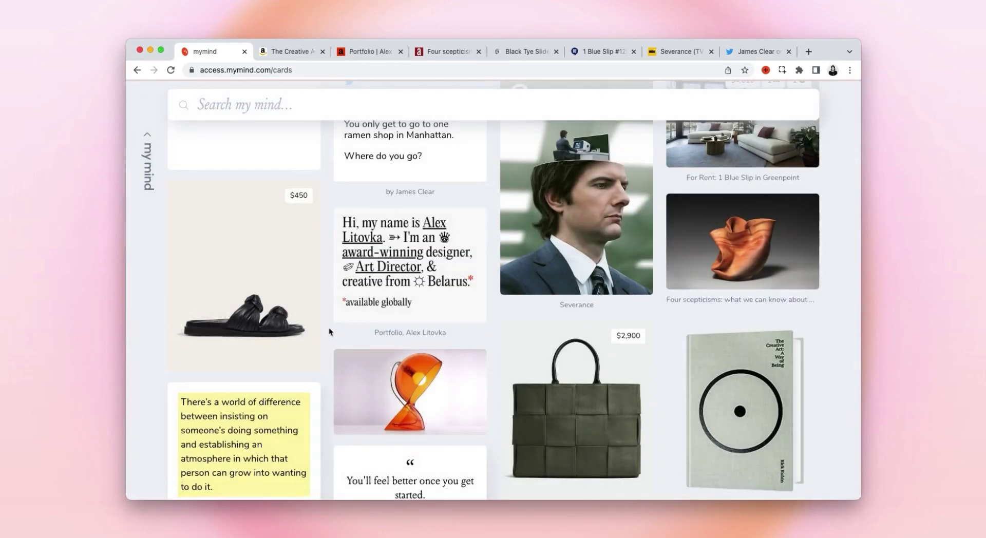
left_click(720, 237)
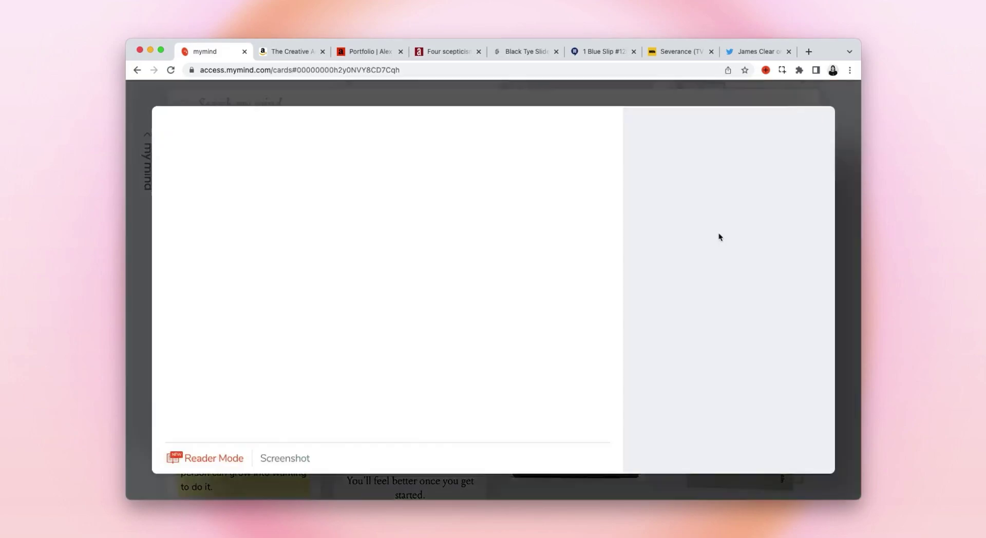
scroll(482, 296, "down", 2)
scroll(482, 296, "down", 3)
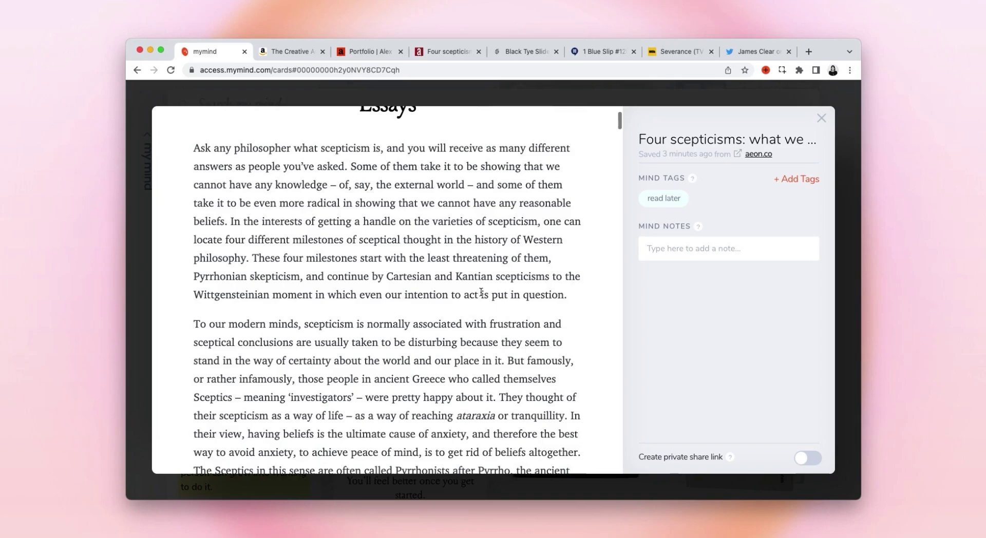
left_click(822, 118)
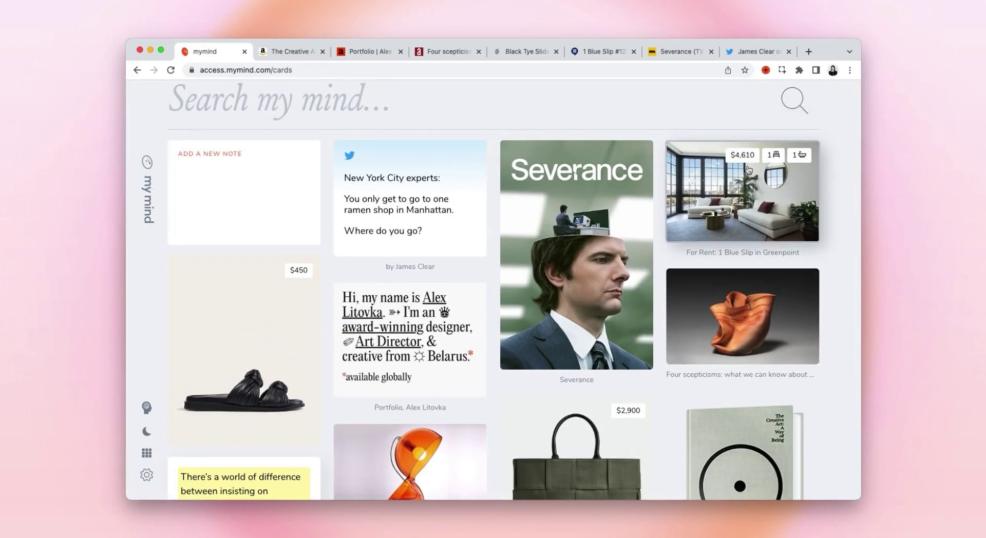
left_click(592, 205)
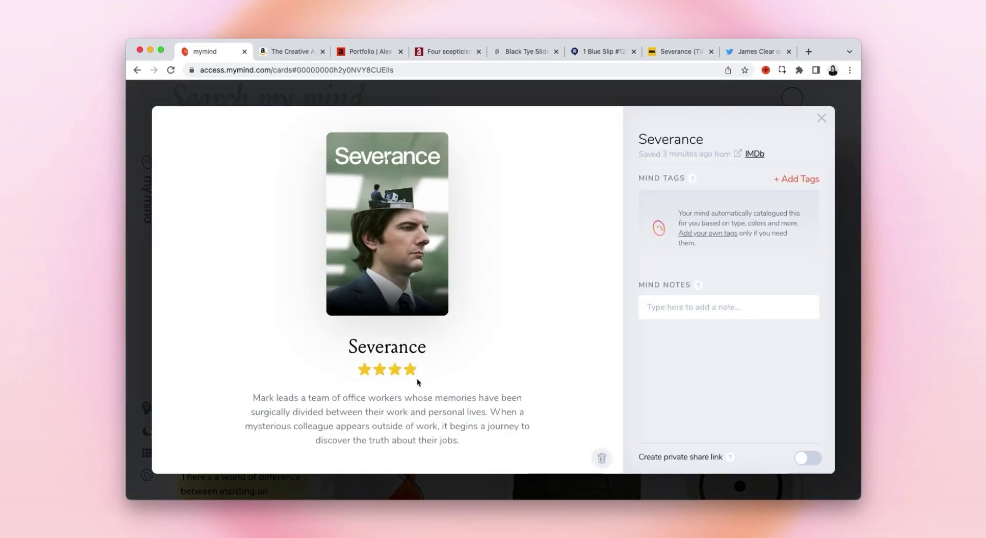
left_click(821, 118)
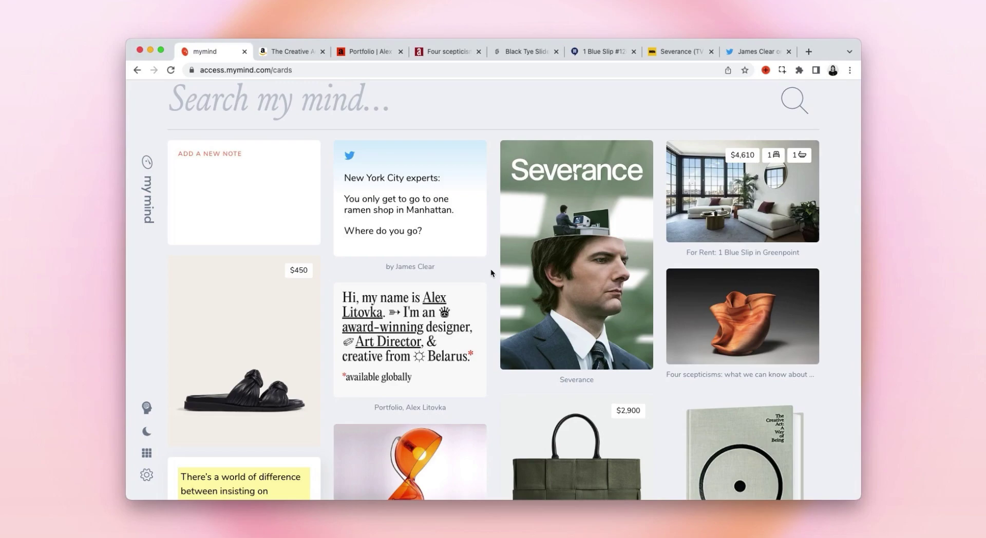
scroll(148, 118, "up", 2)
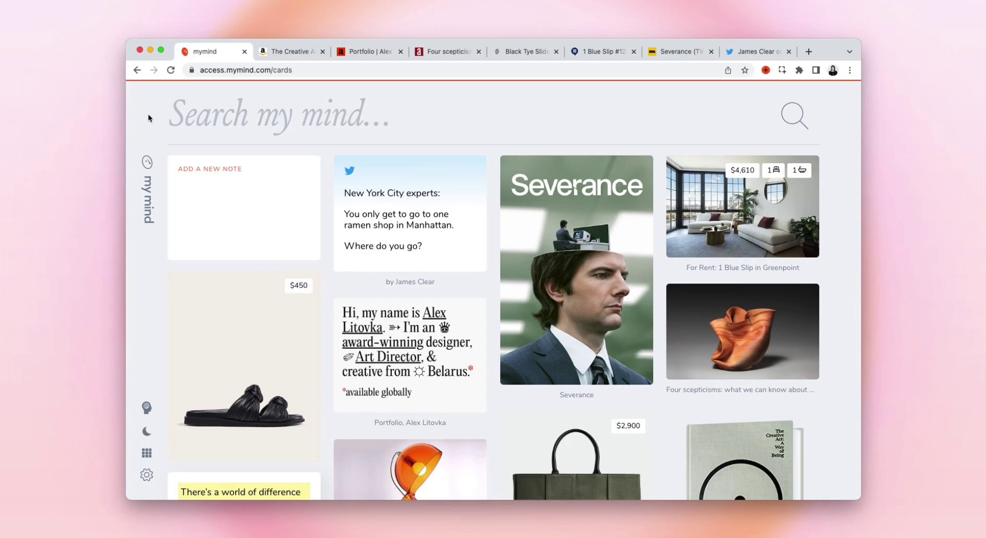
left_click(148, 118)
type("books")
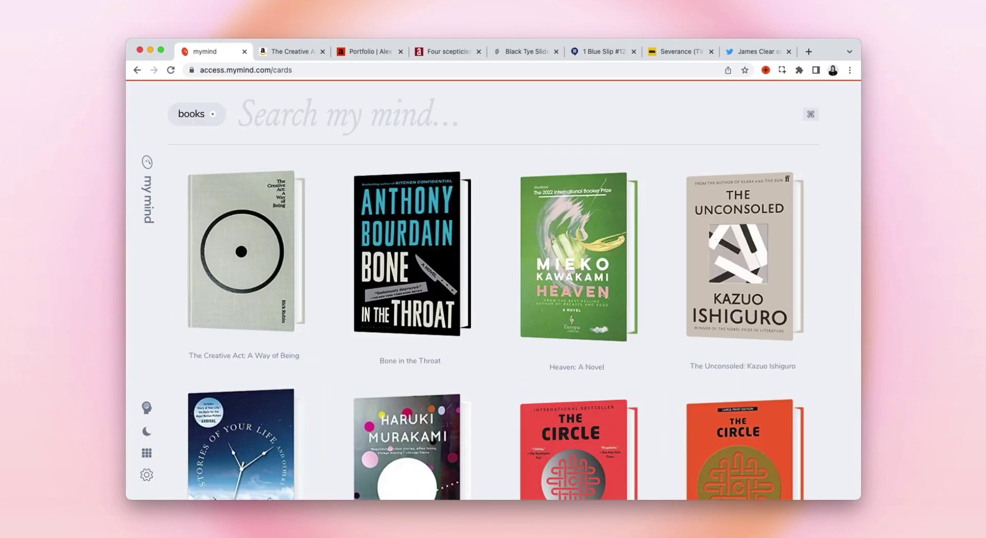
key("BackSpace")
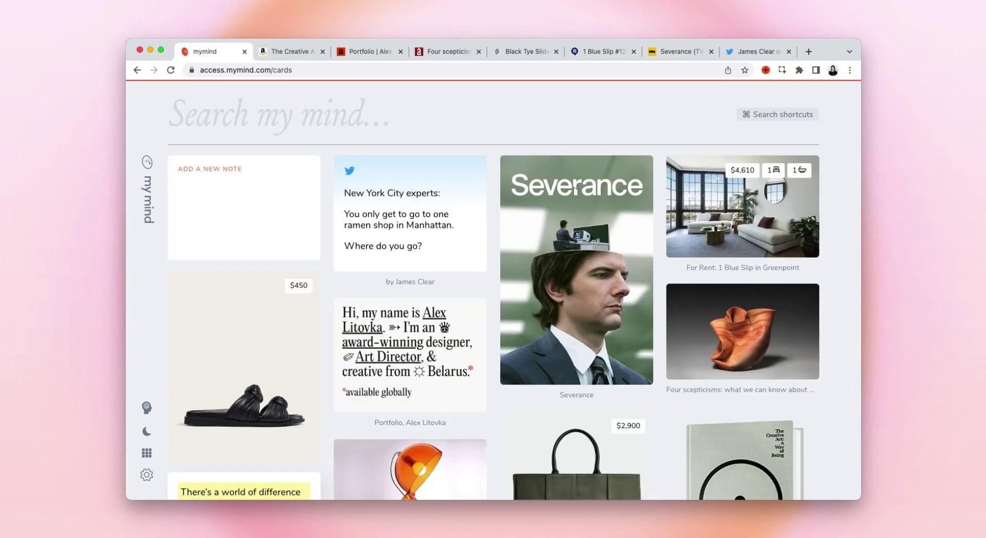
type("articles")
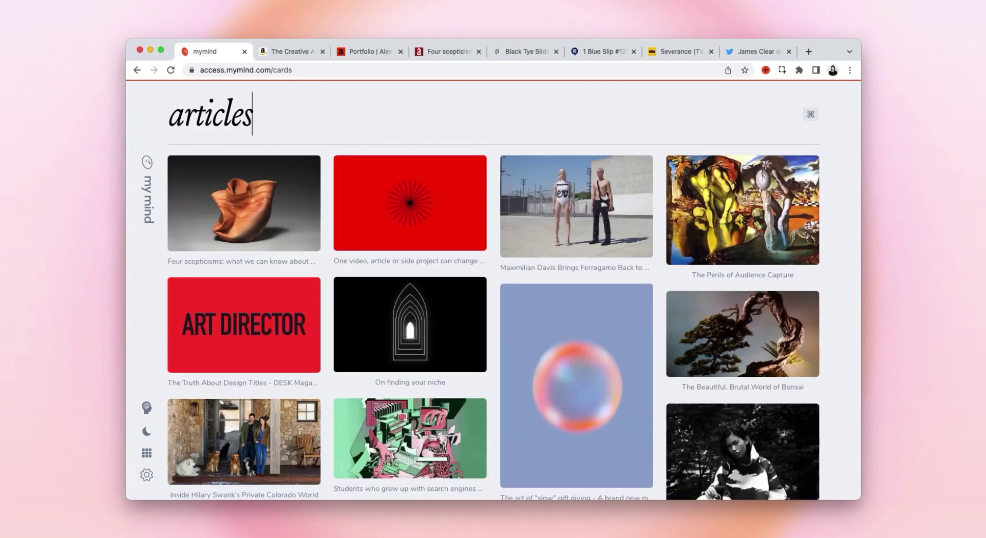
key("Return")
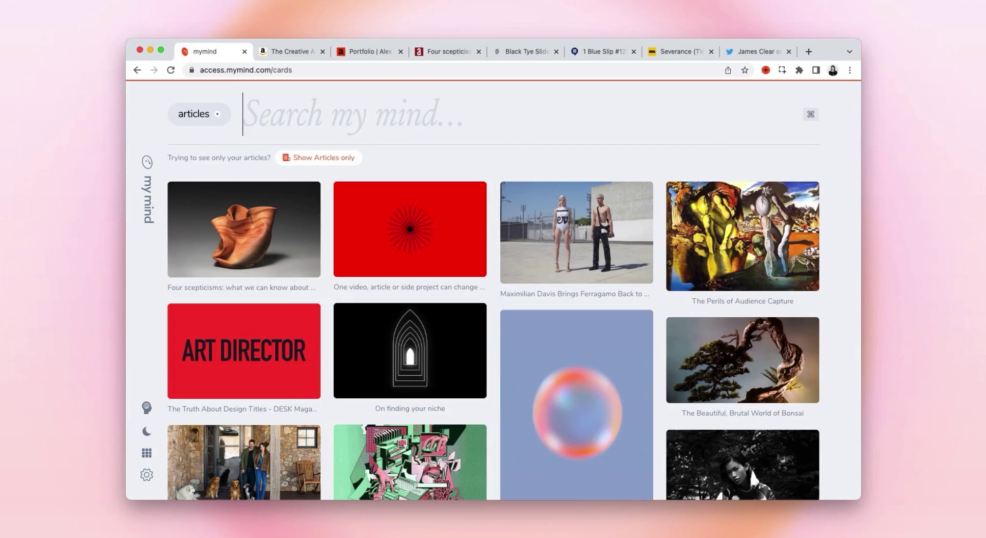
key("BackSpace")
type("products")
key("Return")
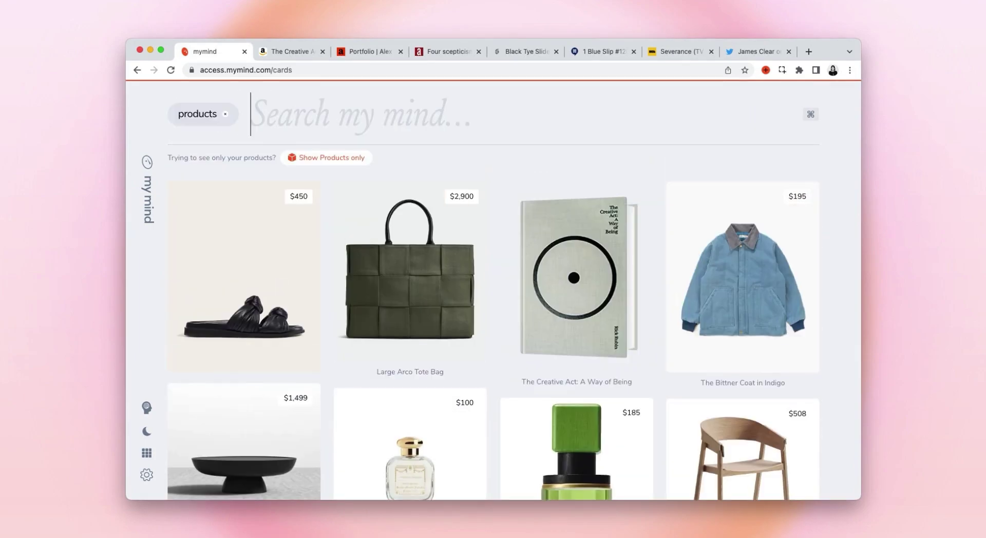
key("BackSpace")
type("movies")
key("Return")
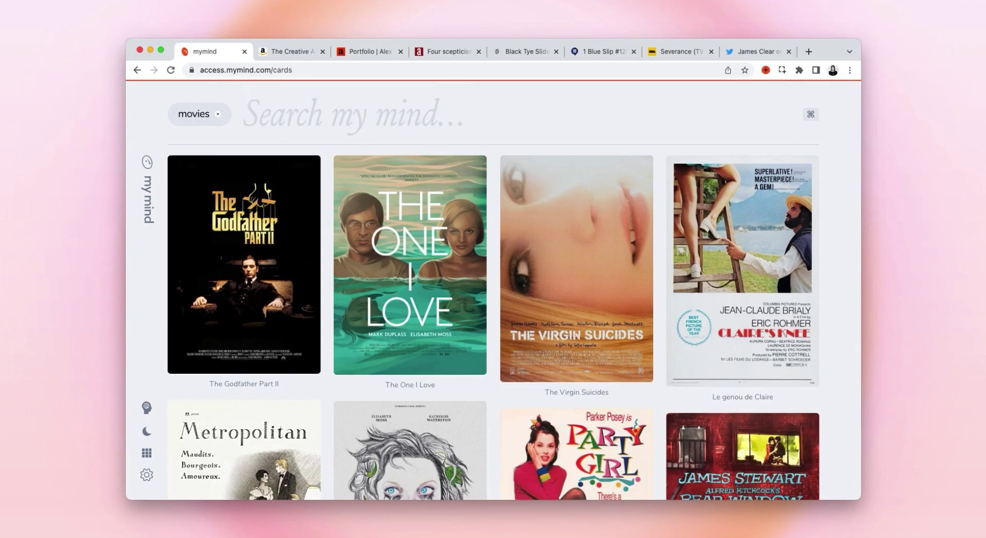
key("BackSpace")
type("sceptic")
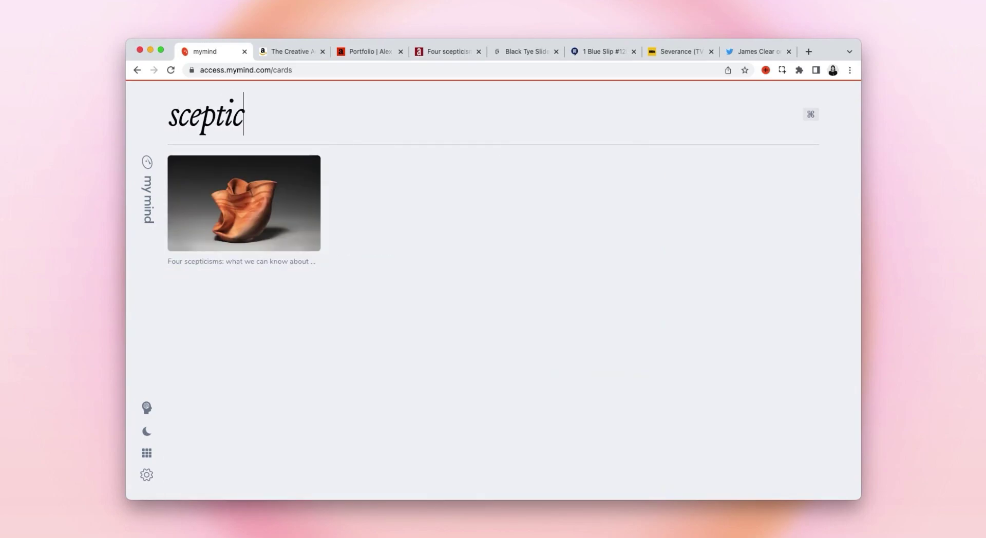
key("Escape")
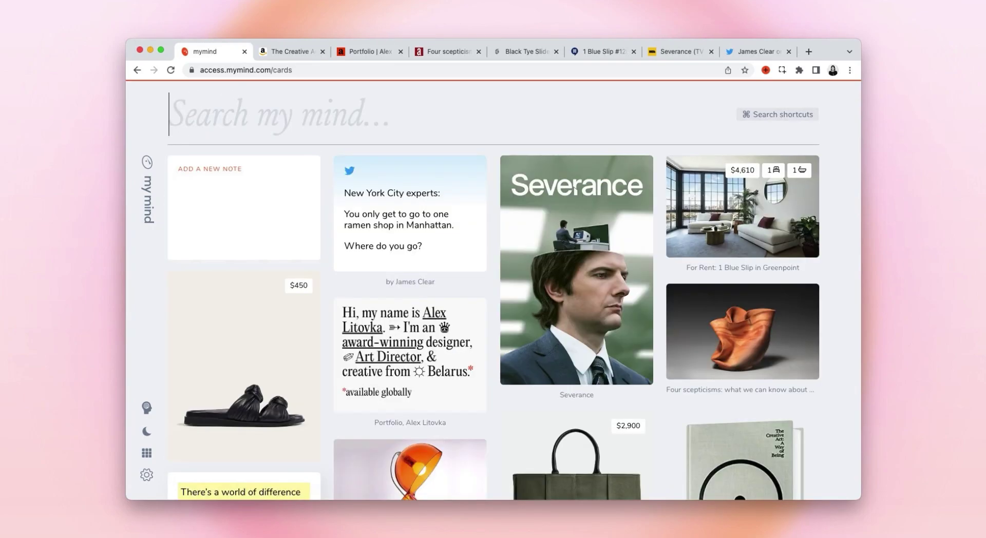
type("shoes")
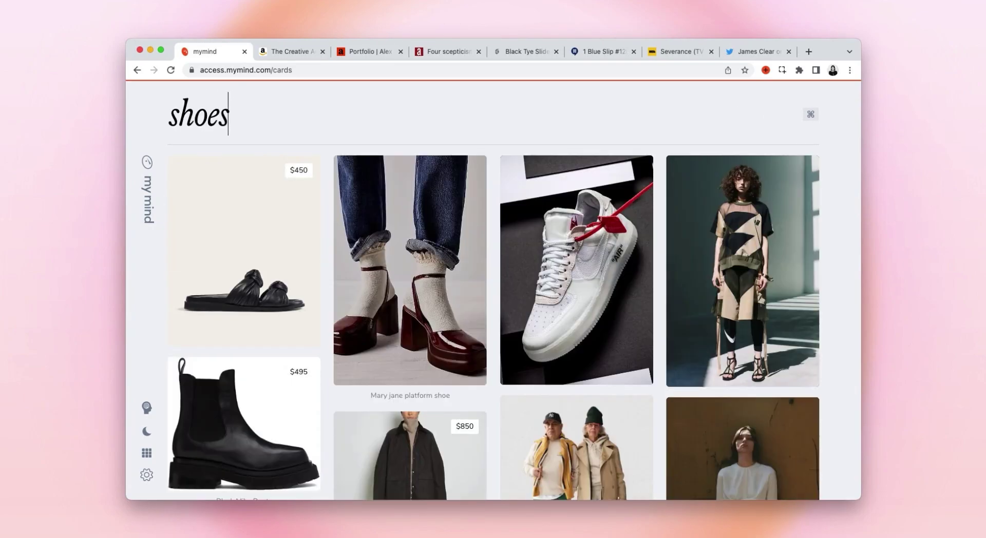
key("Escape")
type("frances")
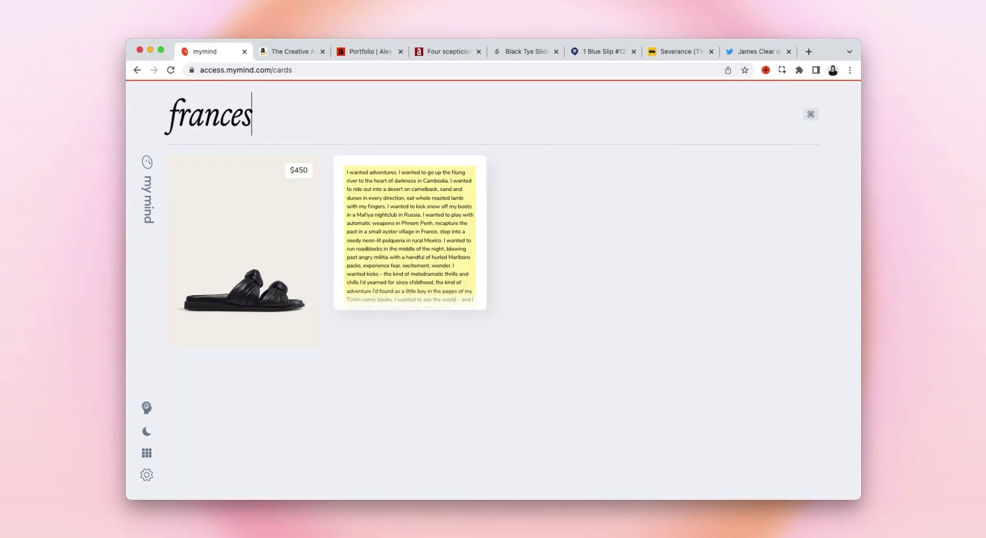
key("Escape")
type("ramen")
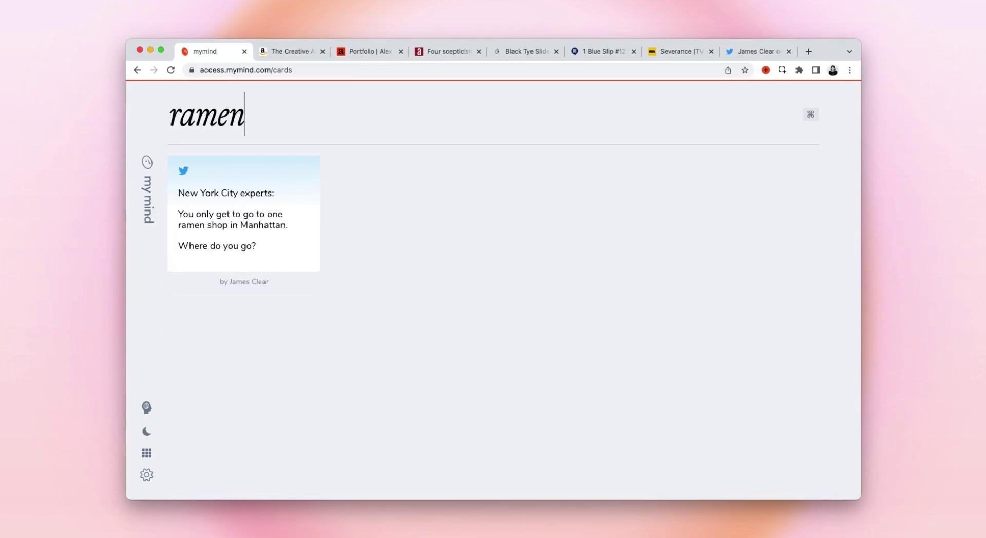
key("Escape")
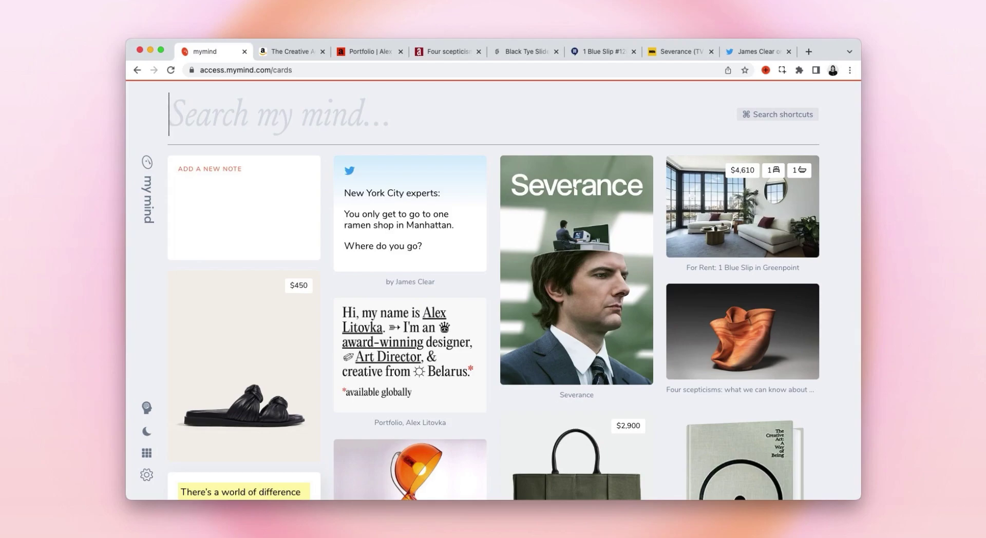
Add the mind note 'my rating: 4/5' to the Severance card and close it.
left_click(632, 308)
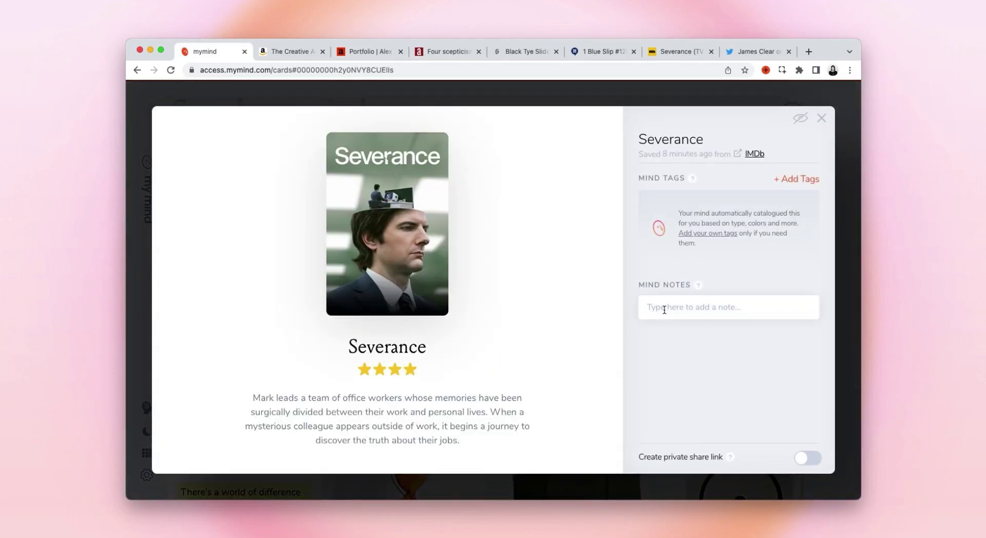
type("my rating: 4/5")
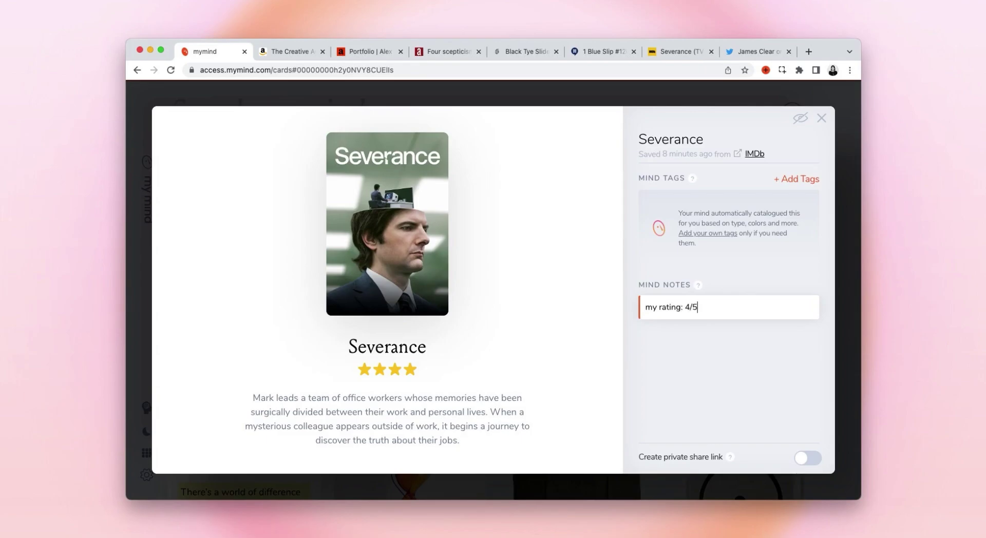
key("Escape")
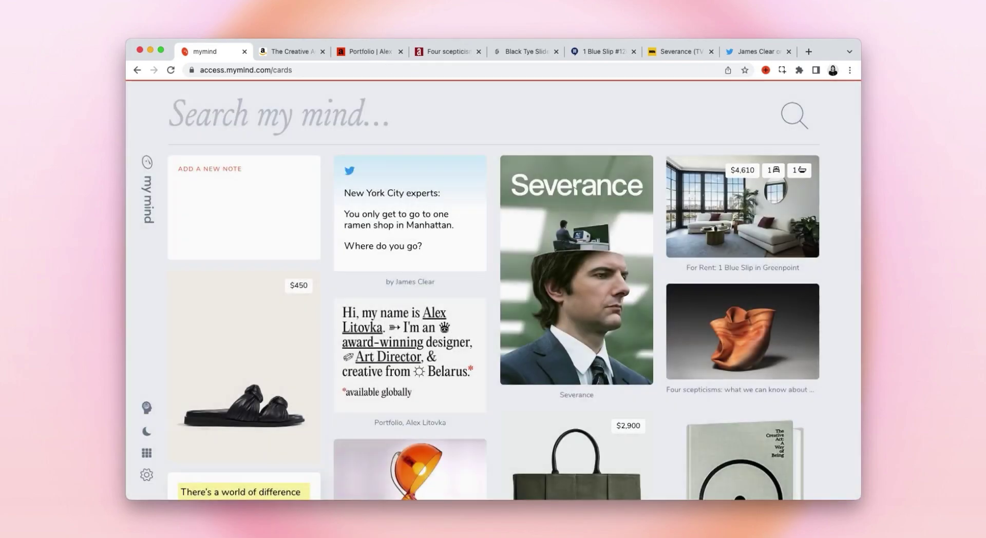
Give the $4,610 1 Blue Slip listing card the Apartmentsearch tag from the 'apart' suggestions.
left_click(701, 185)
left_click(800, 181)
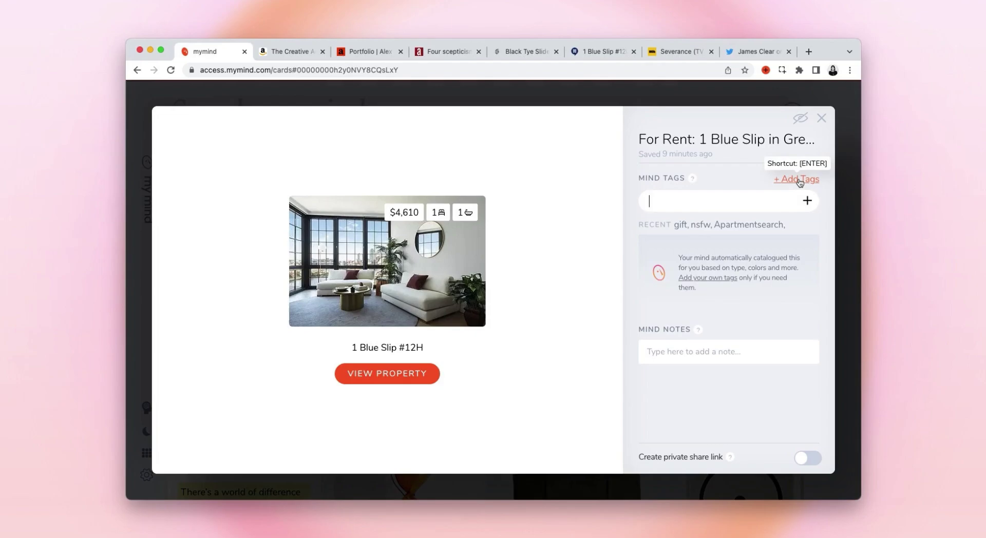
type("apart")
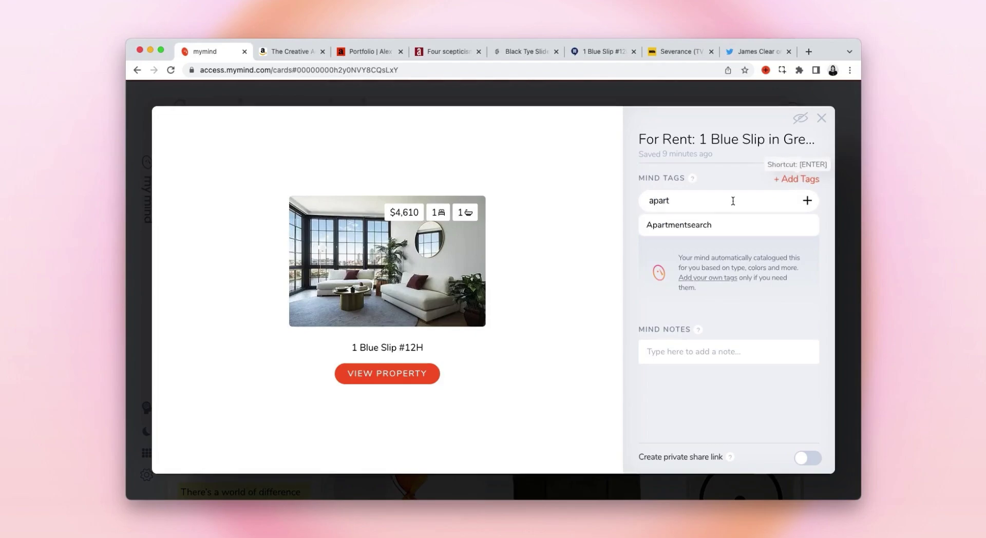
left_click(730, 225)
key("Escape")
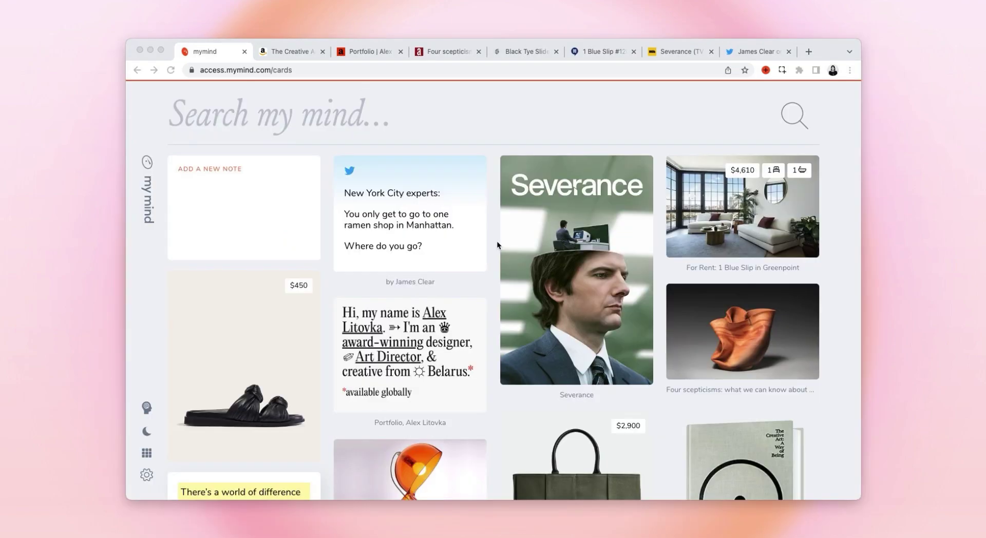